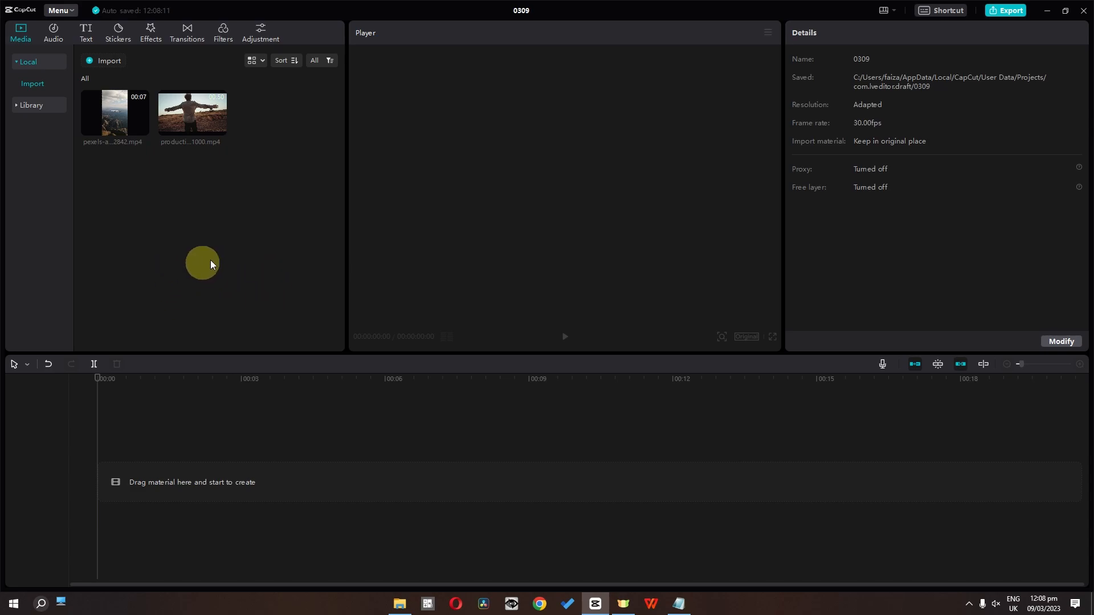
- Add the landscape production clip to the timeline, append the vertical pexels clip, and preview the second clip
left_click_drag(189, 115, 193, 479)
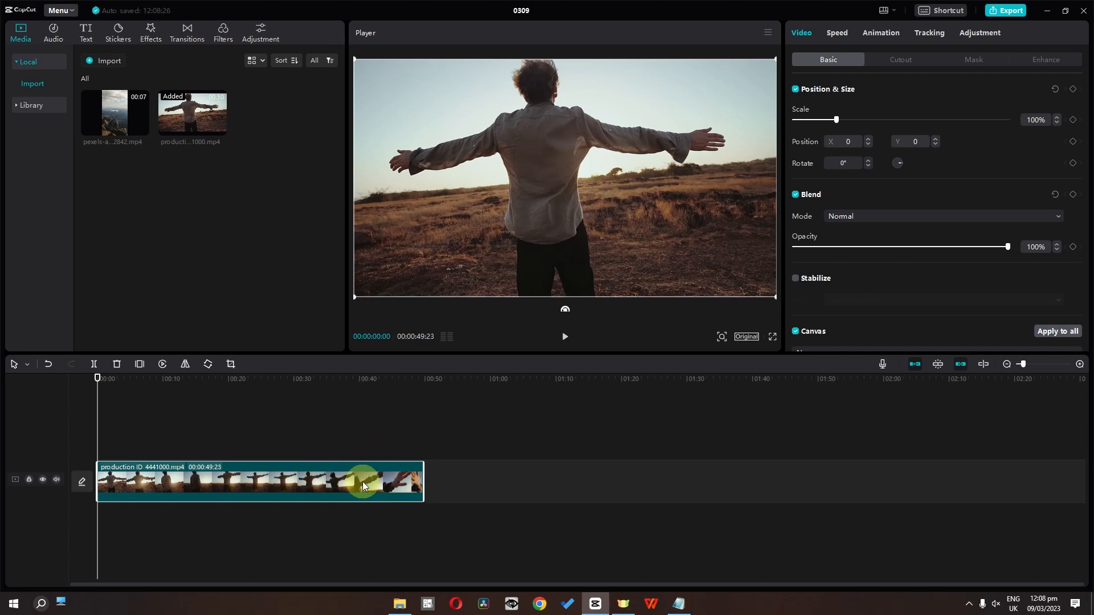
left_click_drag(108, 115, 453, 476)
left_click(443, 380)
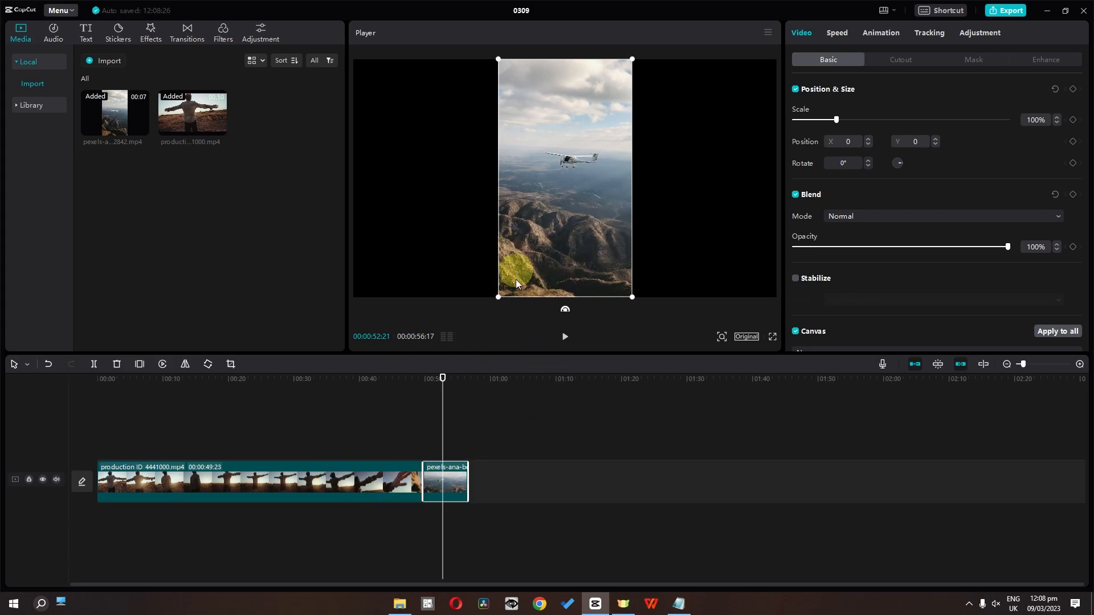
- Clear both clips from the timeline and re-add them with the vertical pexels clip first, followed by the landscape production clip
left_click(310, 488, "ctrl")
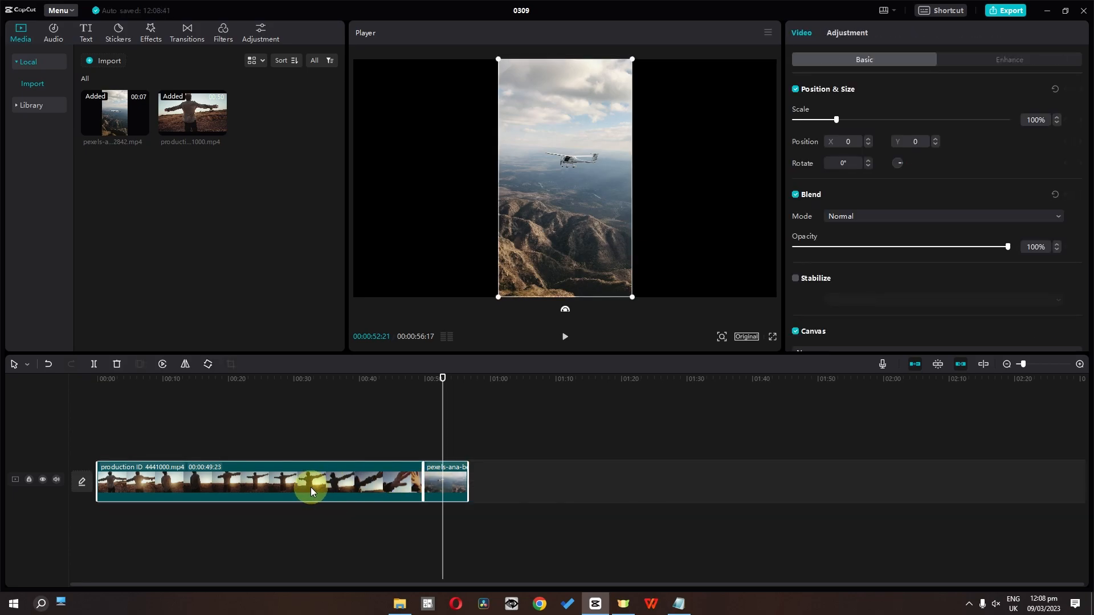
key("BackSpace")
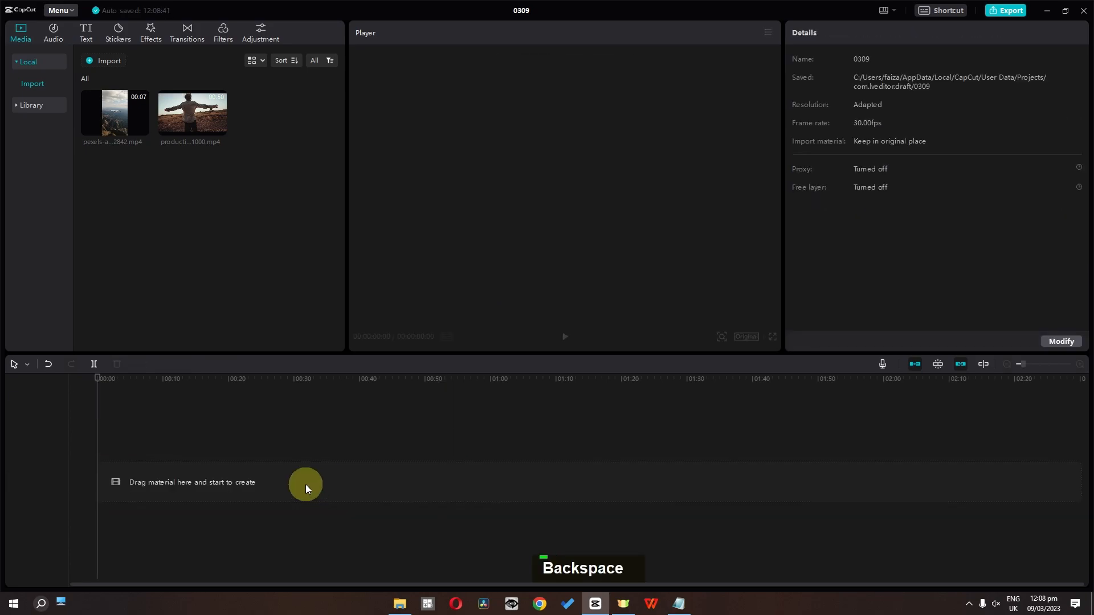
left_click_drag(109, 115, 149, 491)
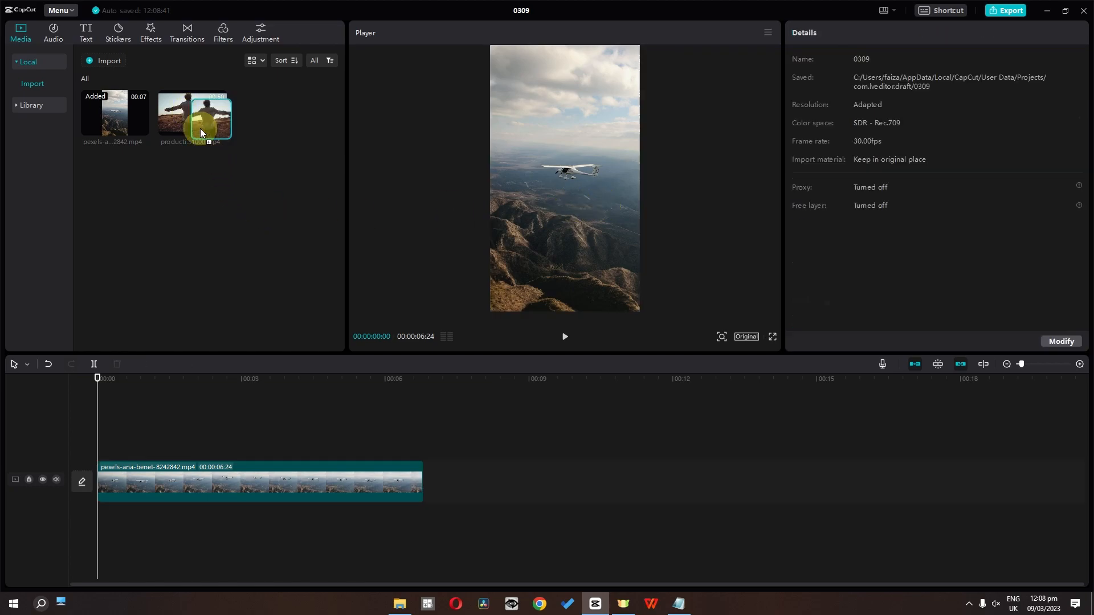
left_click_drag(196, 121, 456, 495)
left_click(482, 379)
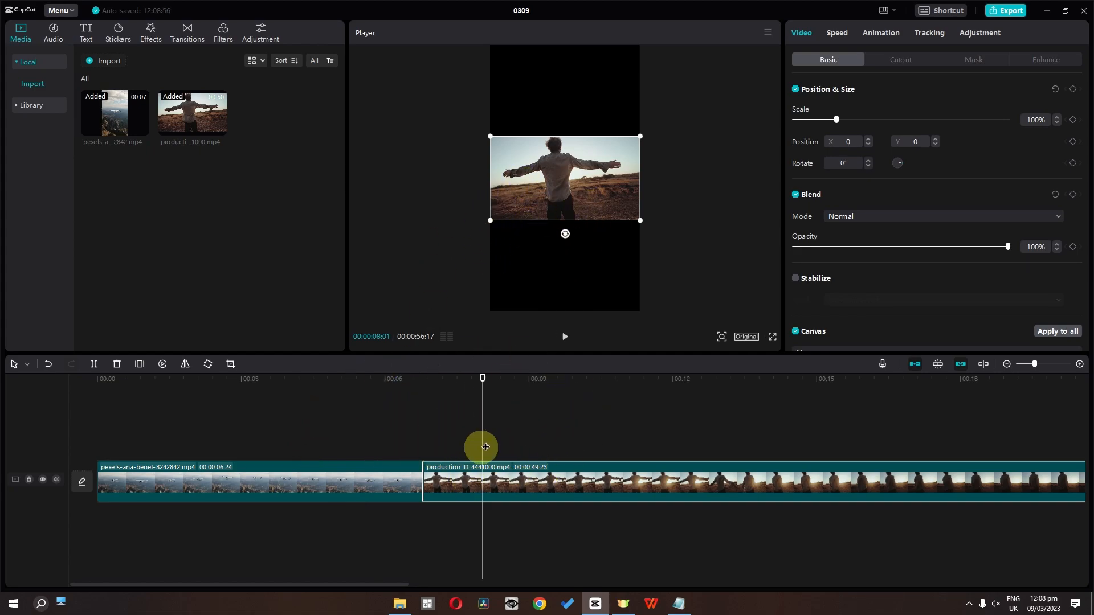
- Try the 4:3, 16:9, 9:16 and 3:4 aspect ratios on the player canvas
left_click(748, 337)
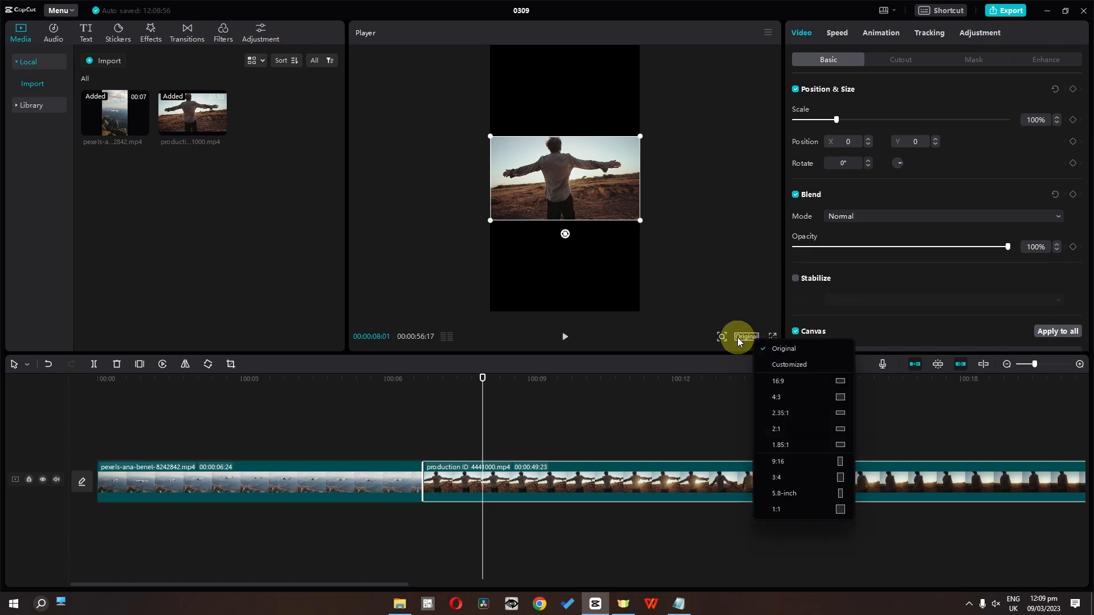
left_click(796, 395)
left_click(752, 338)
left_click(797, 388)
left_click(750, 338)
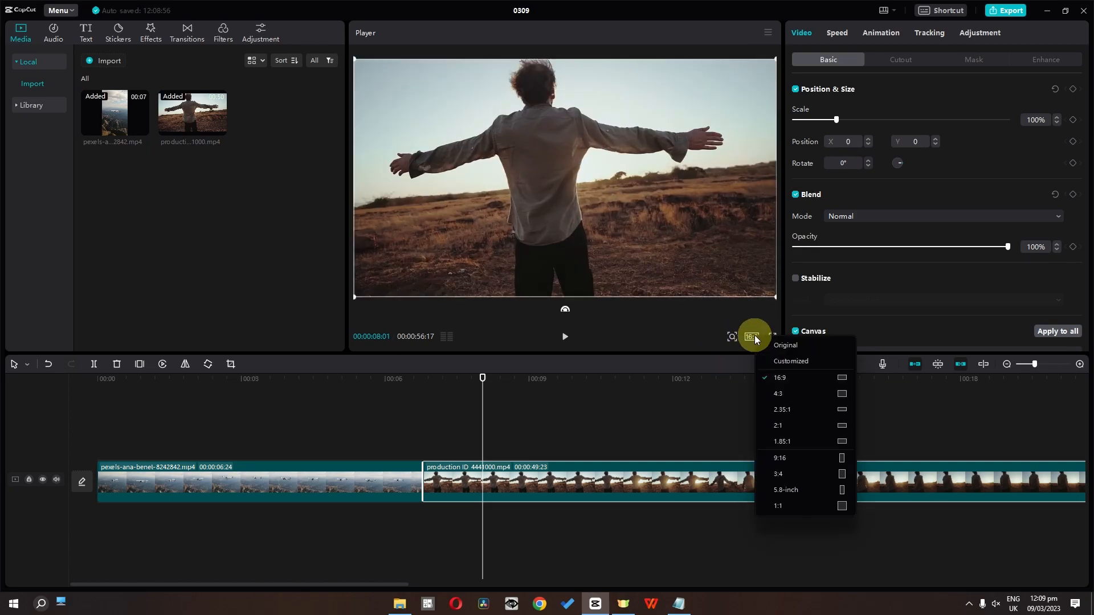
left_click(783, 459)
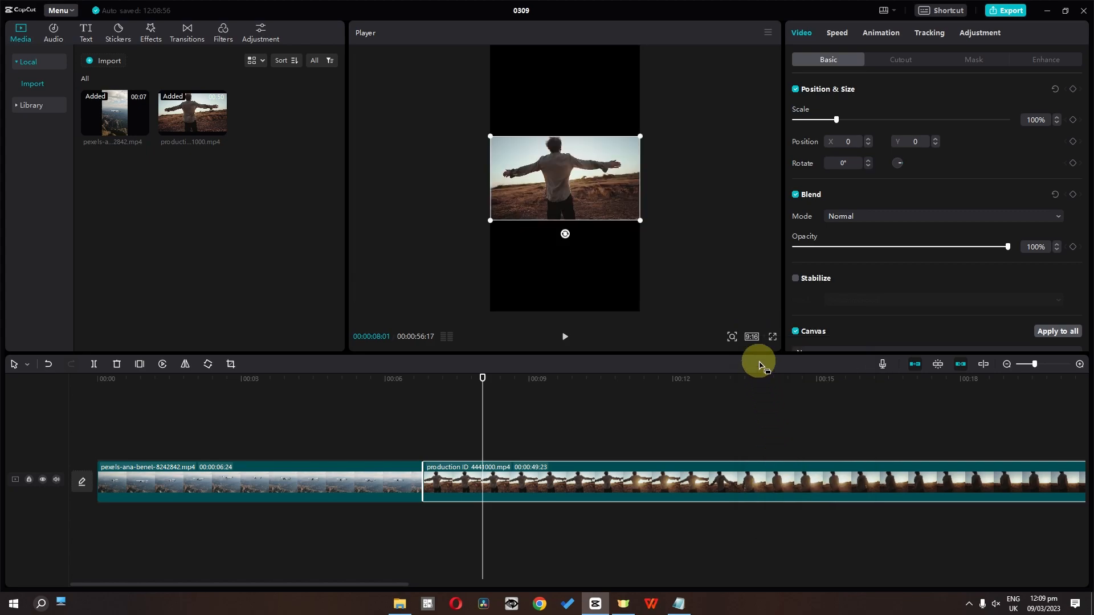
left_click(752, 337)
left_click(824, 477)
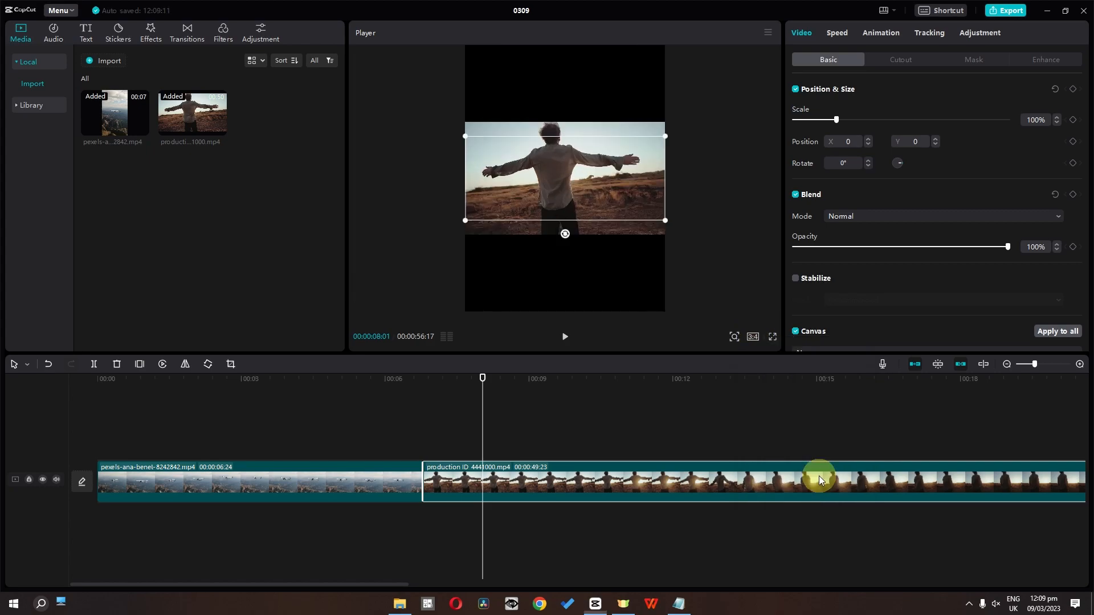
- Apply a customized project resolution of 1920 x 1080 and preview the vertical clip at about 5 seconds
left_click(753, 337)
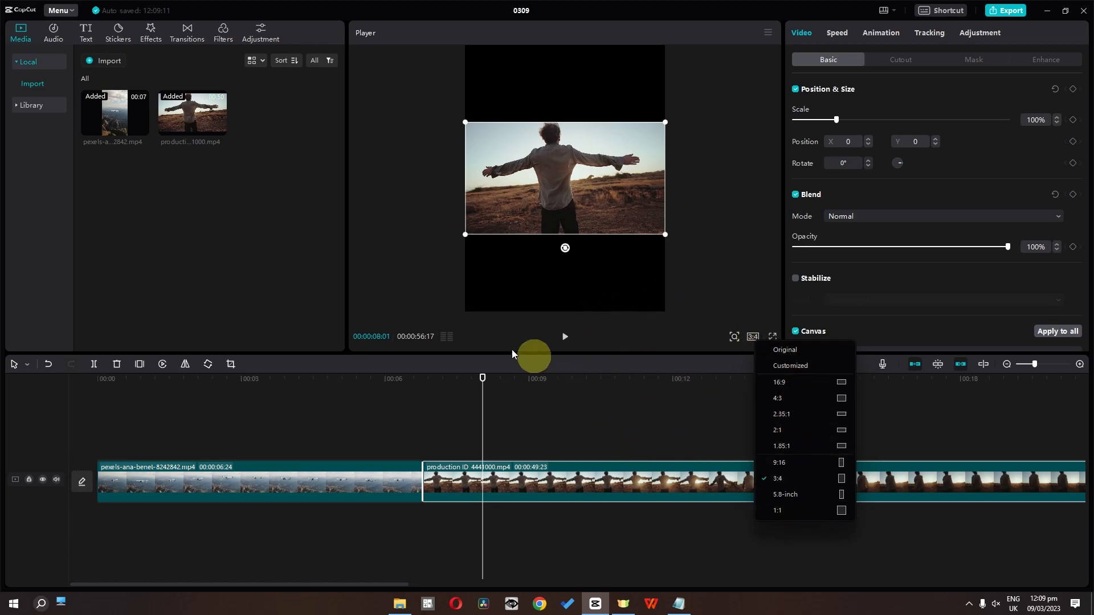
left_click(803, 368)
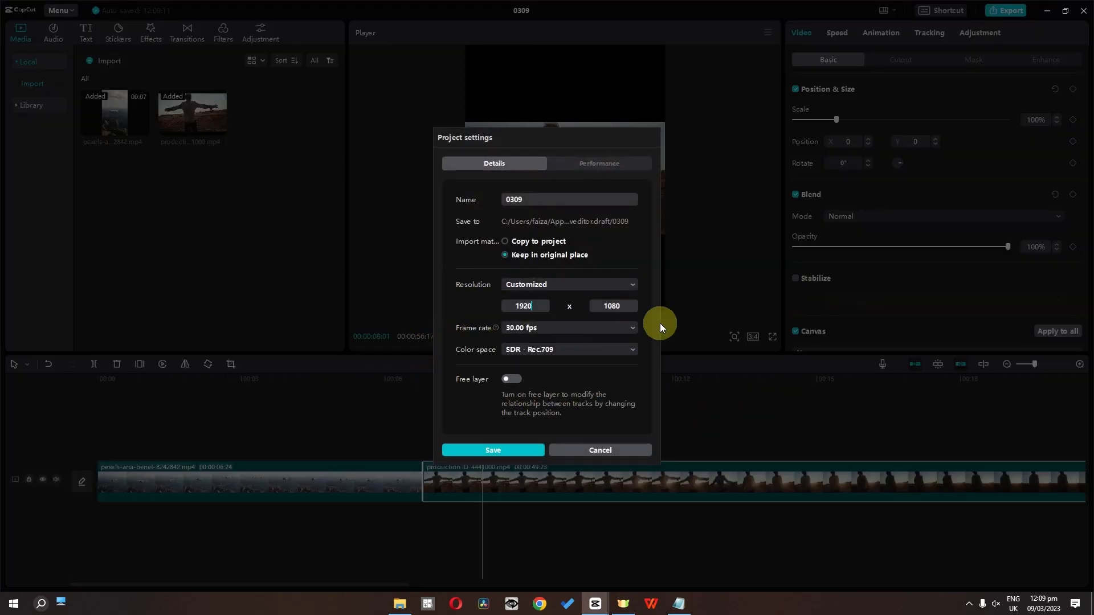
left_click(527, 310)
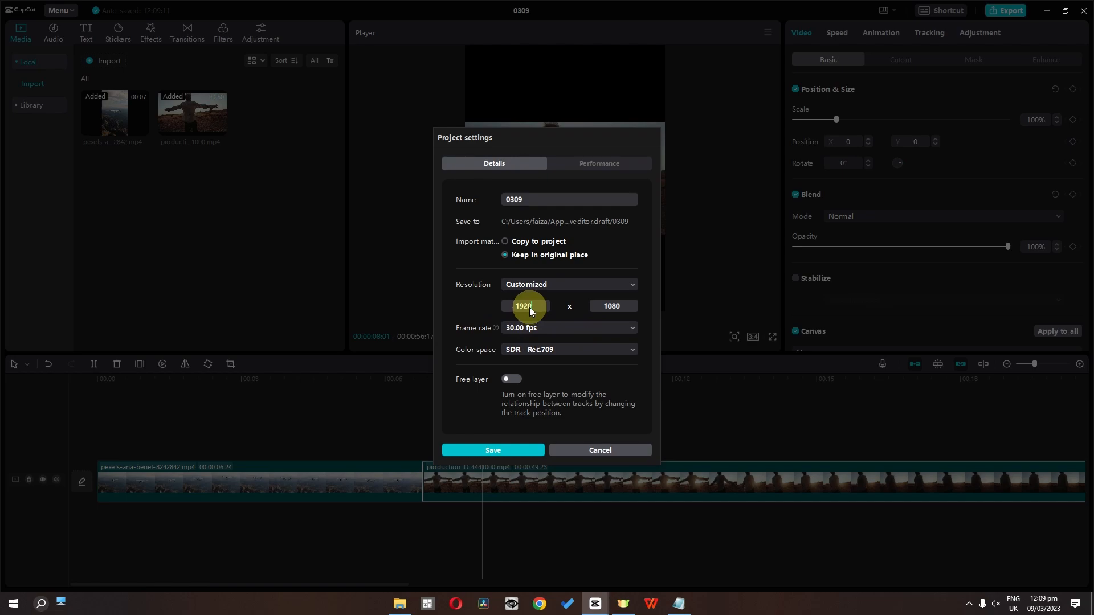
double_click(529, 306)
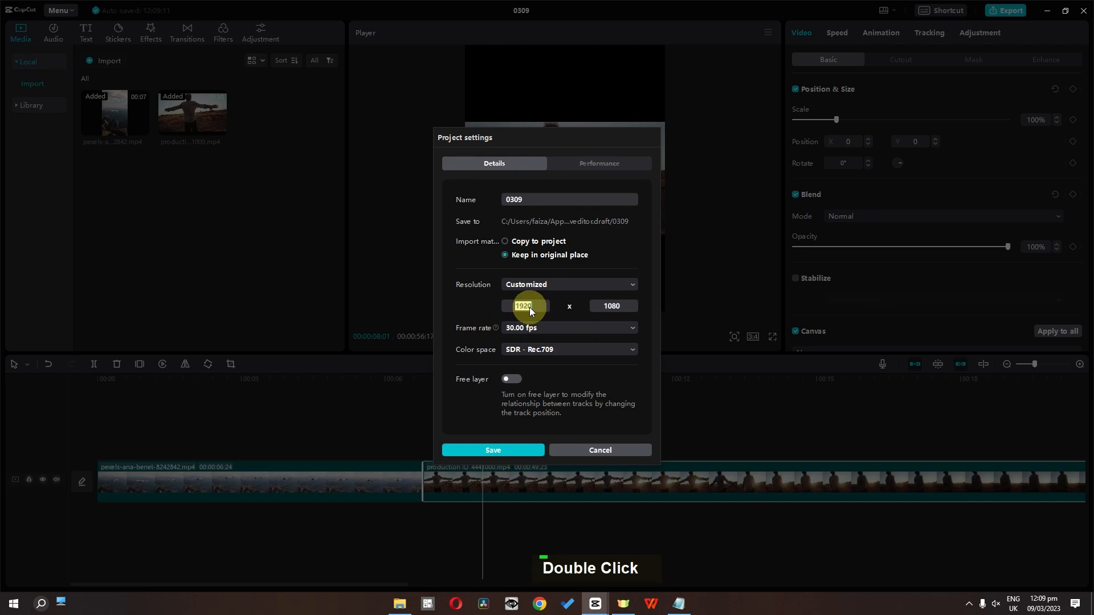
left_click(611, 310)
left_click(500, 450)
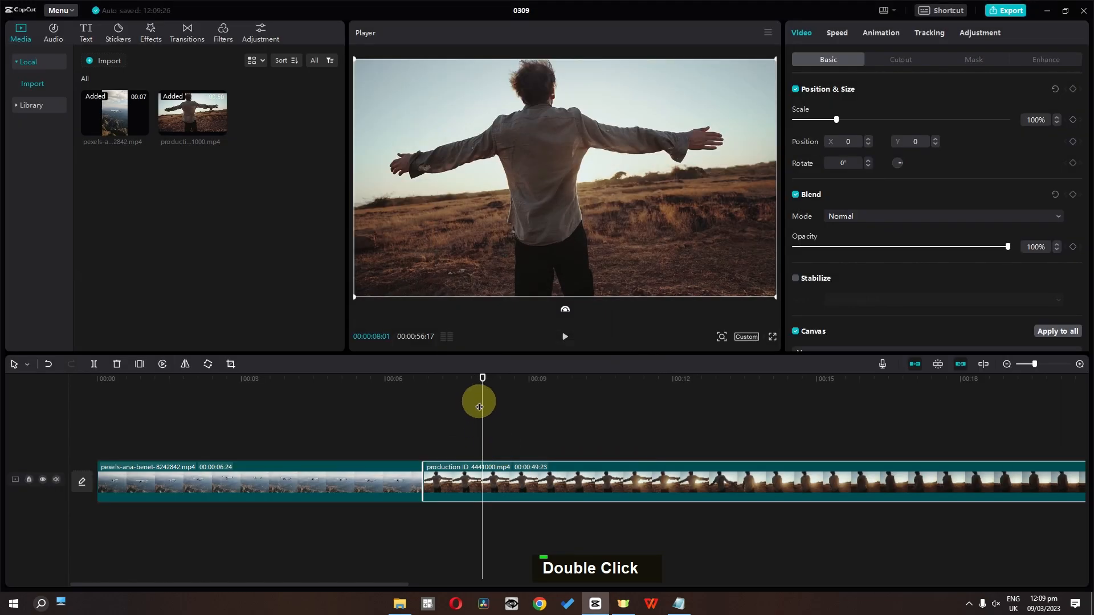
left_click(451, 403)
left_click_drag(374, 406, 348, 428)
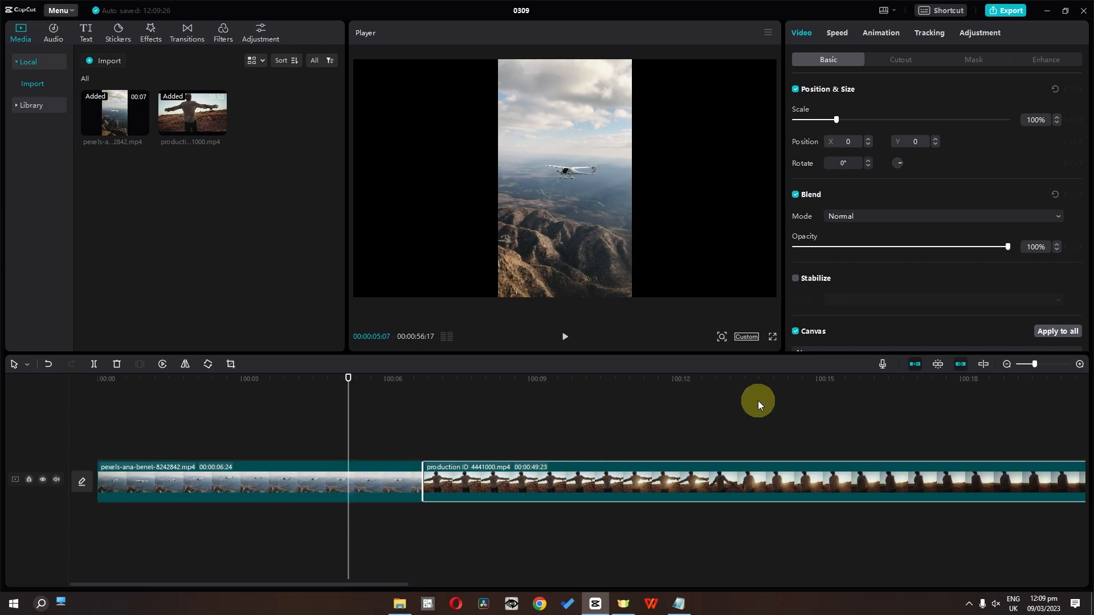
- Restore the player's aspect ratio to Original and scrub back through the vertical clip
left_click(747, 337)
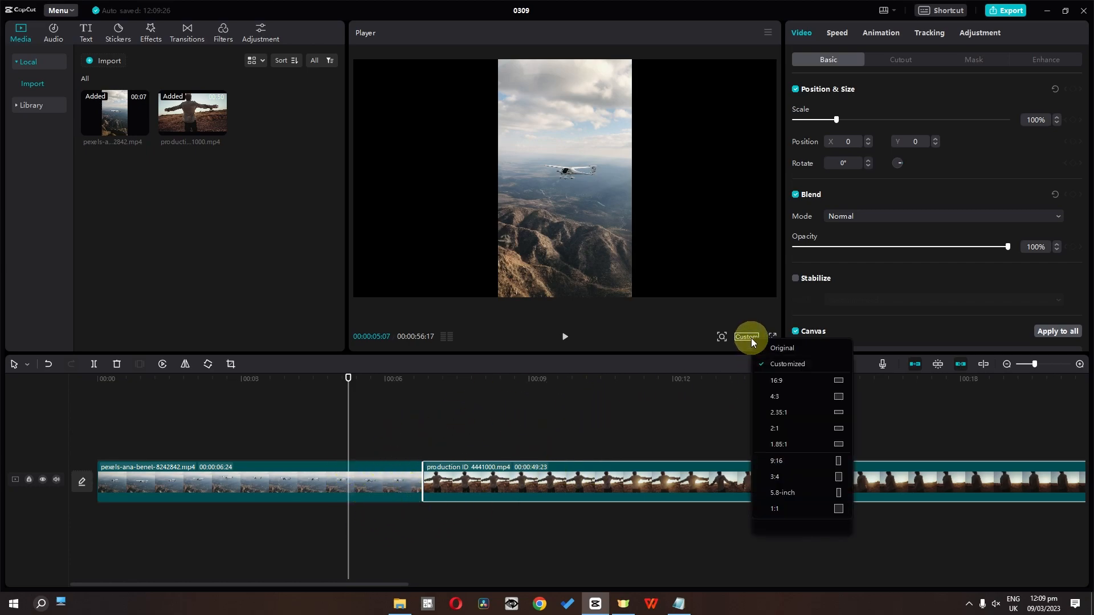
left_click(800, 349)
left_click(350, 401)
left_click_drag(349, 400, 272, 440)
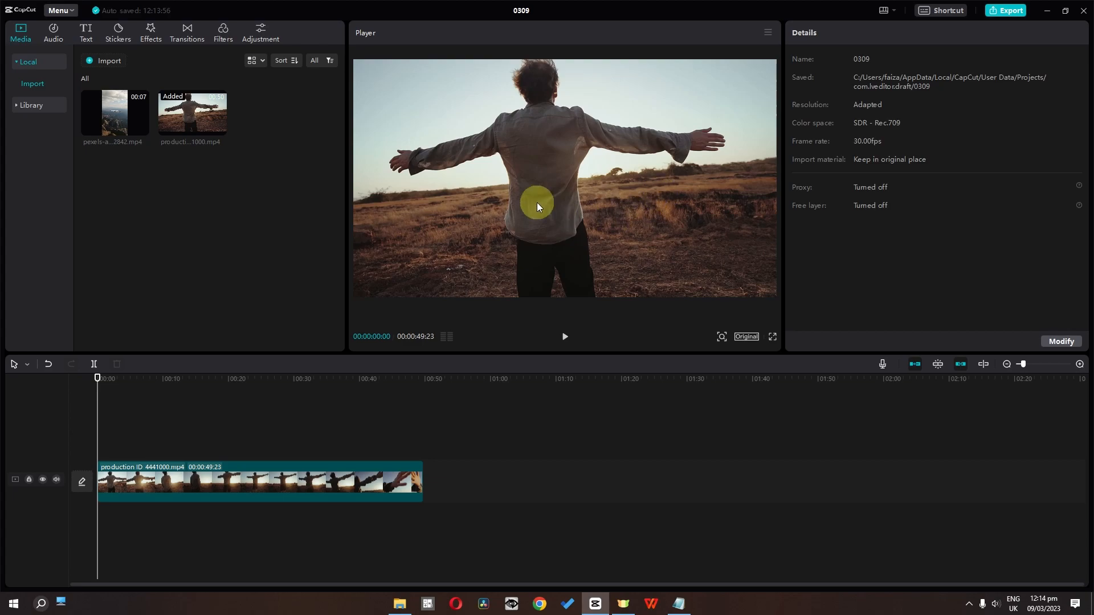
- Turn on the color oscilloscope in the player and play the production clip briefly to about 7 seconds
left_click(769, 33)
mouse_move(758, 59)
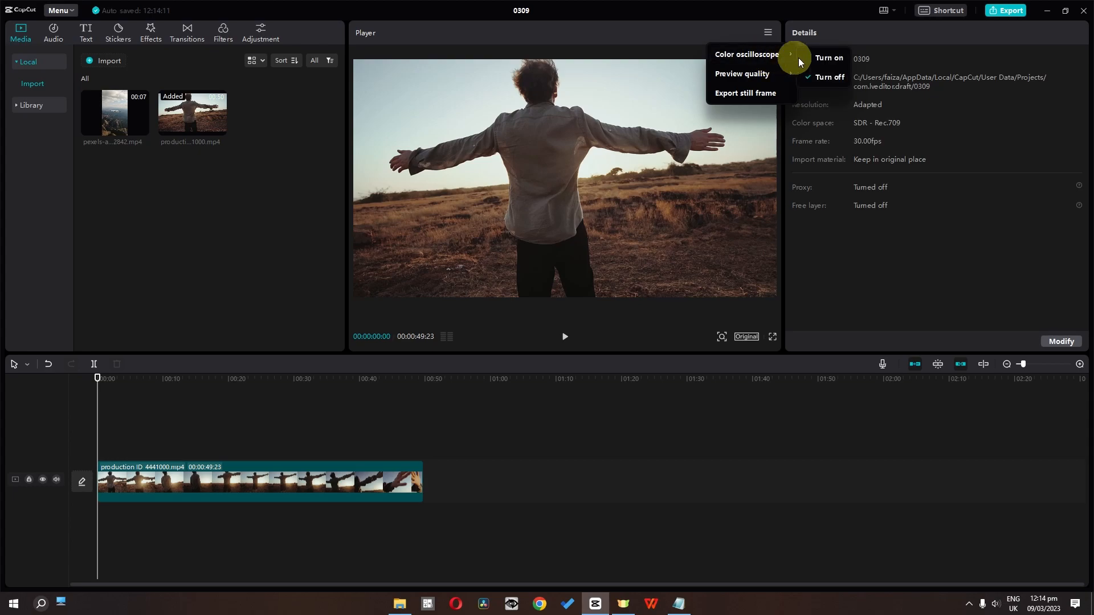
left_click(816, 57)
key("space")
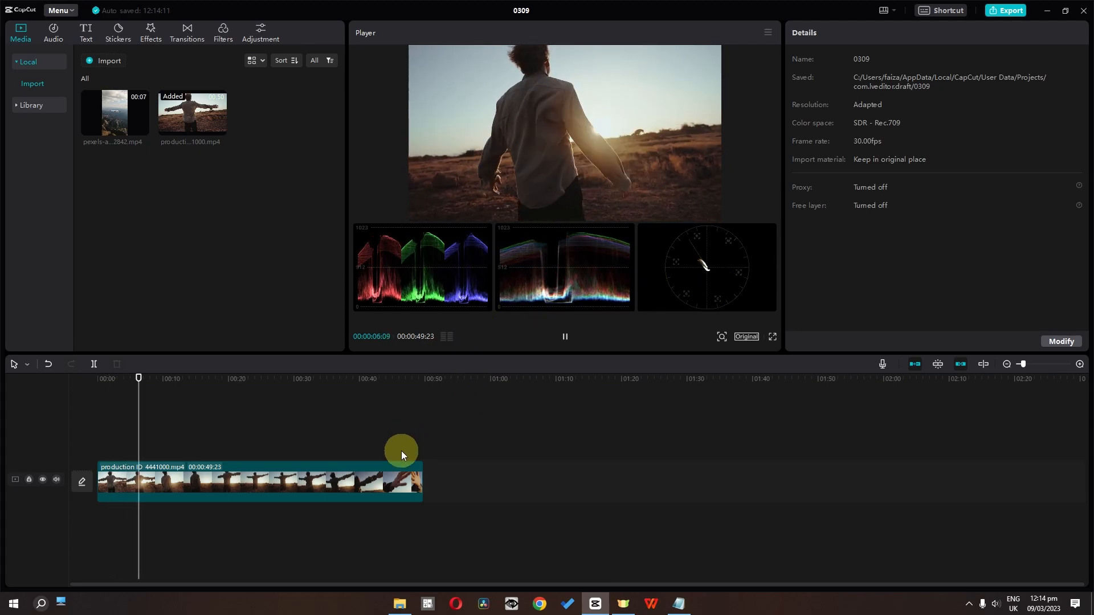
key("space")
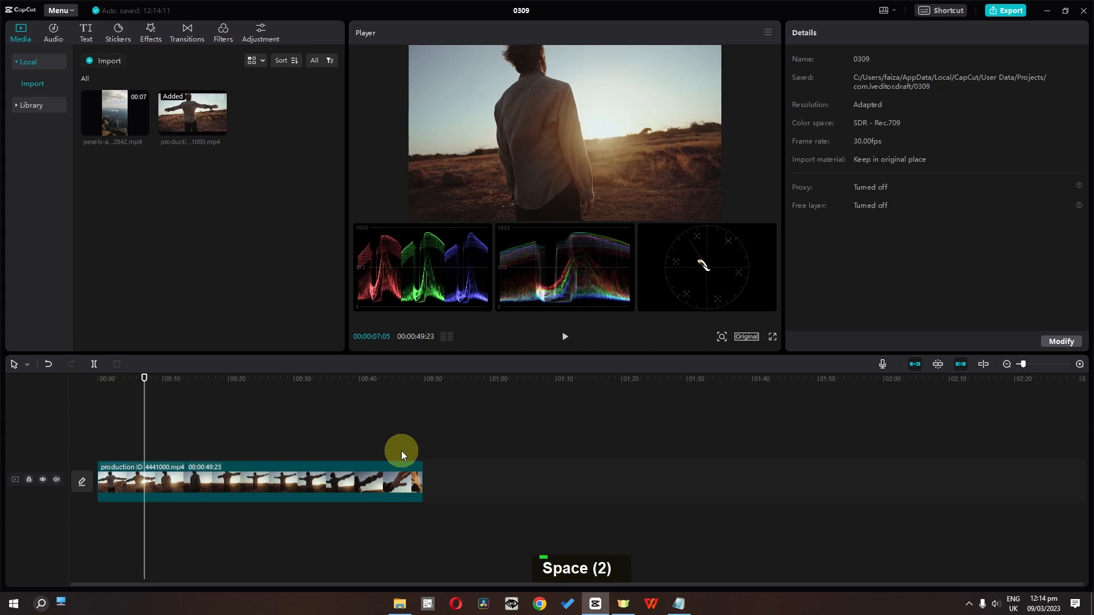
- Turn off the color oscilloscope in the player
left_click(768, 33)
mouse_move(770, 56)
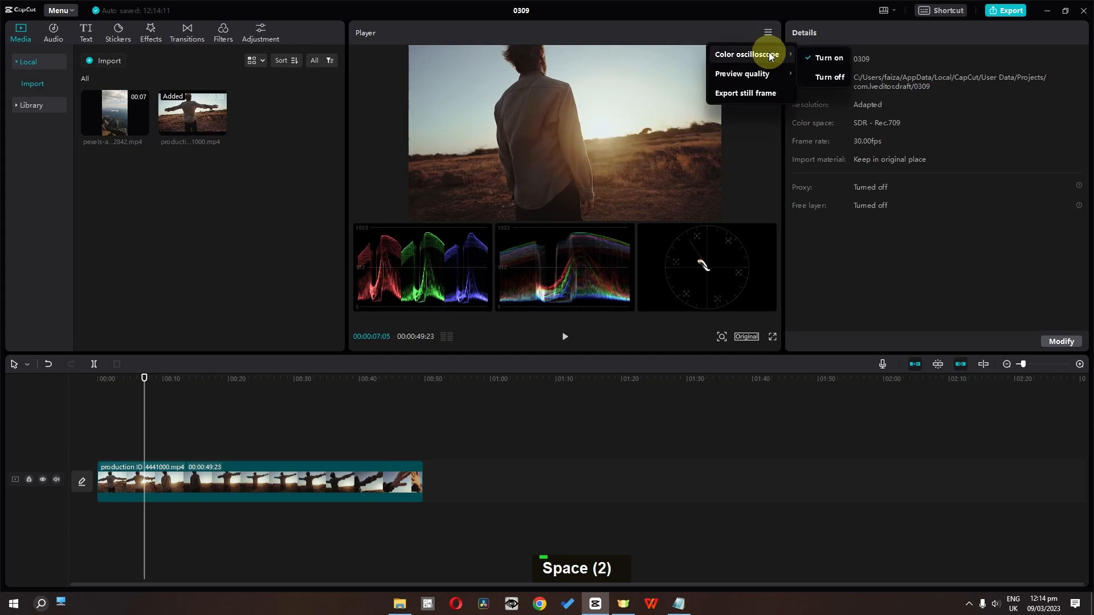
left_click(829, 78)
- Set the preview quality to Quality priority and play the clip to about 10 seconds
left_click(769, 32)
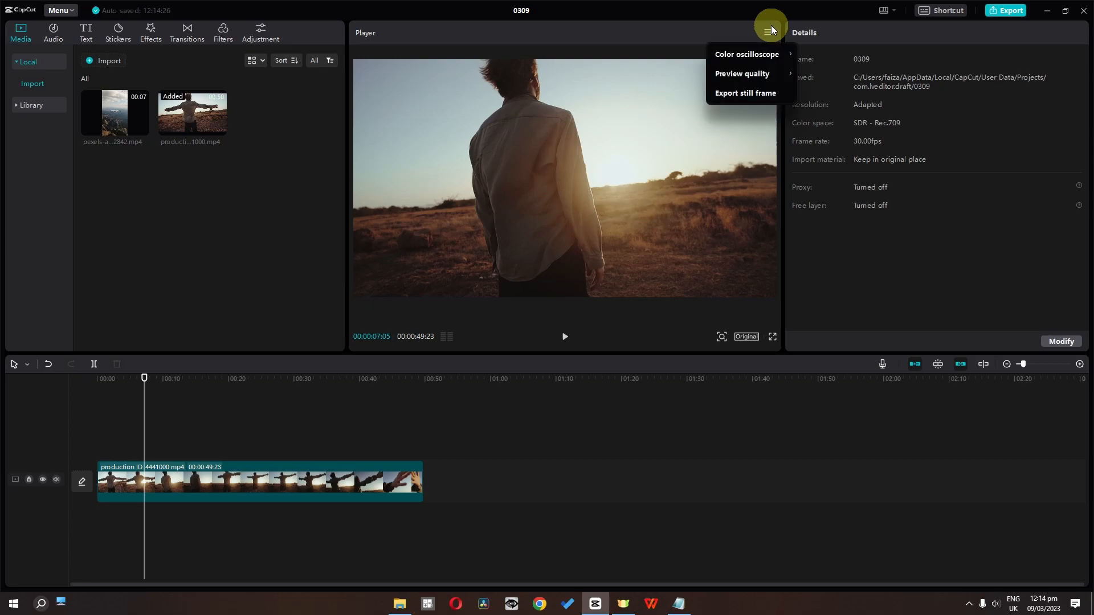
mouse_move(738, 79)
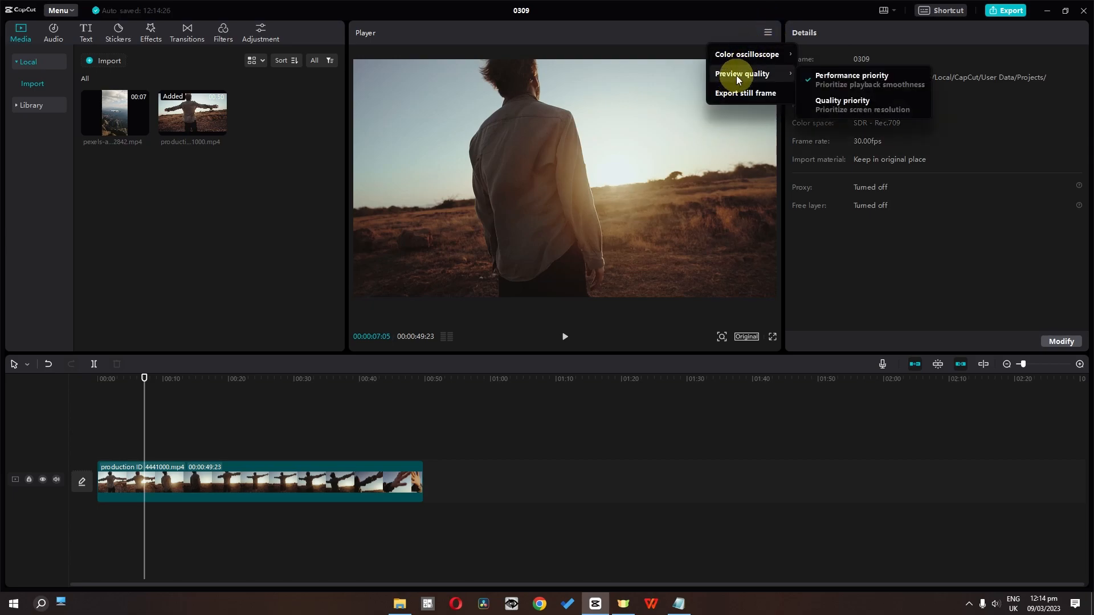
left_click(837, 104)
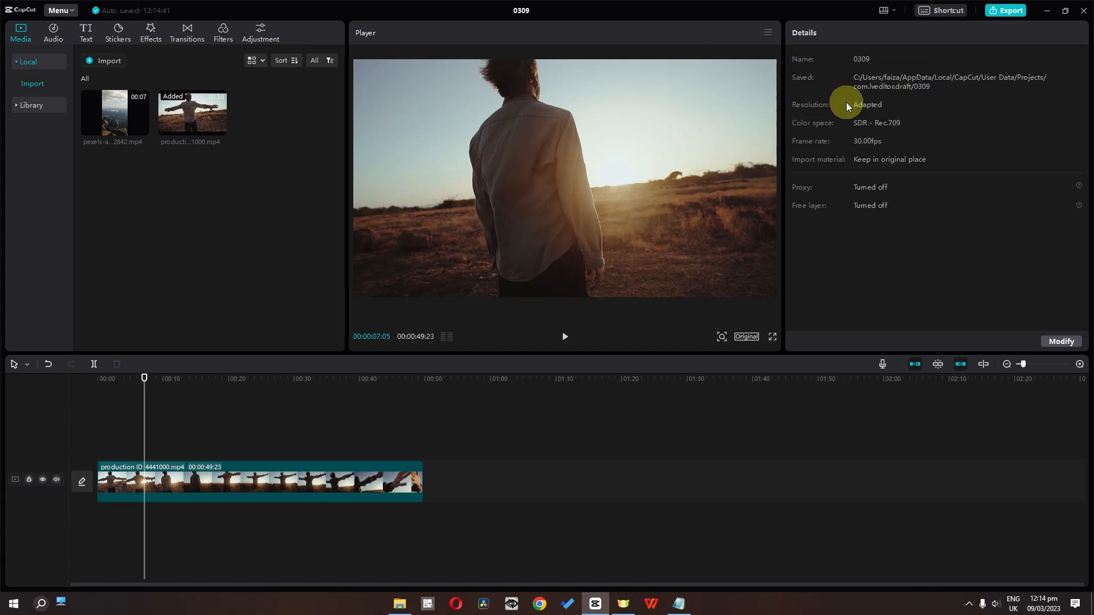
key("space")
key("space")
key("space")
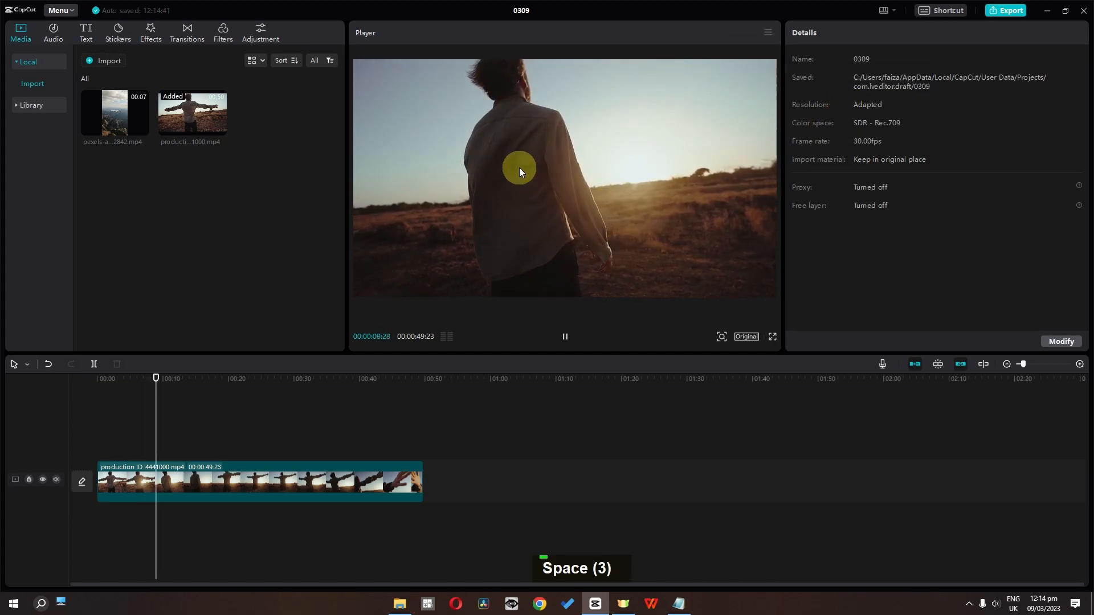
key("space")
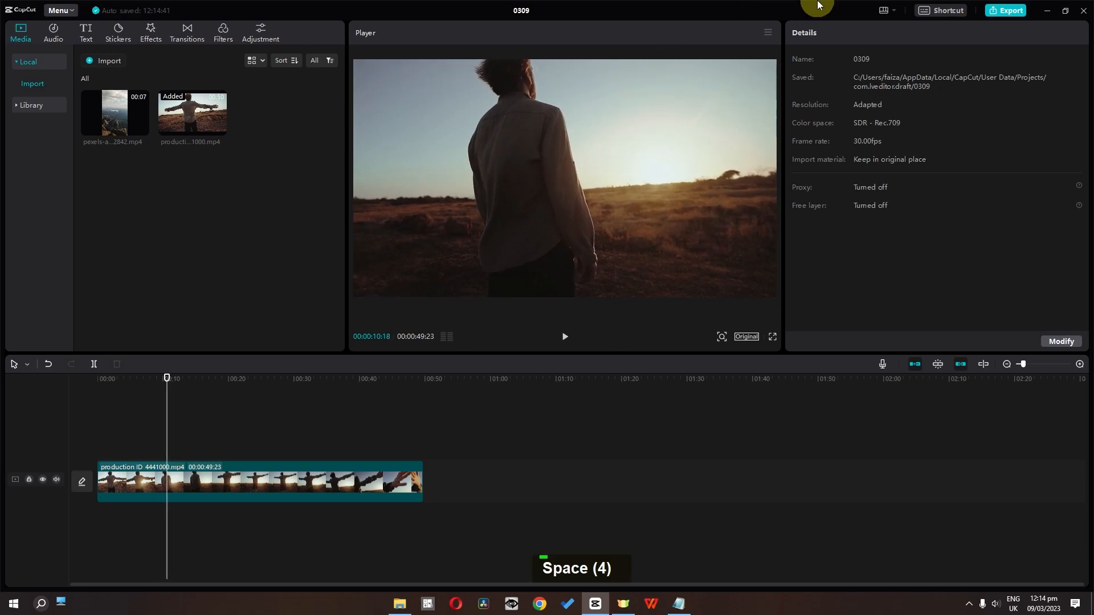
- Set the preview quality back to Performance priority and play the clip for a few seconds
left_click(767, 32)
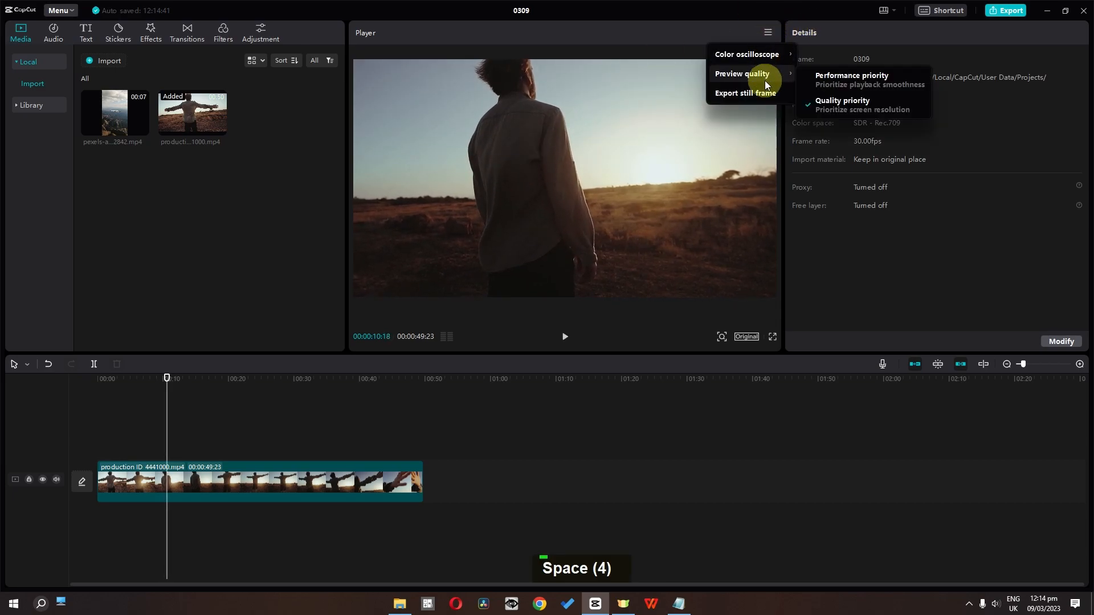
left_click(824, 77)
key("space")
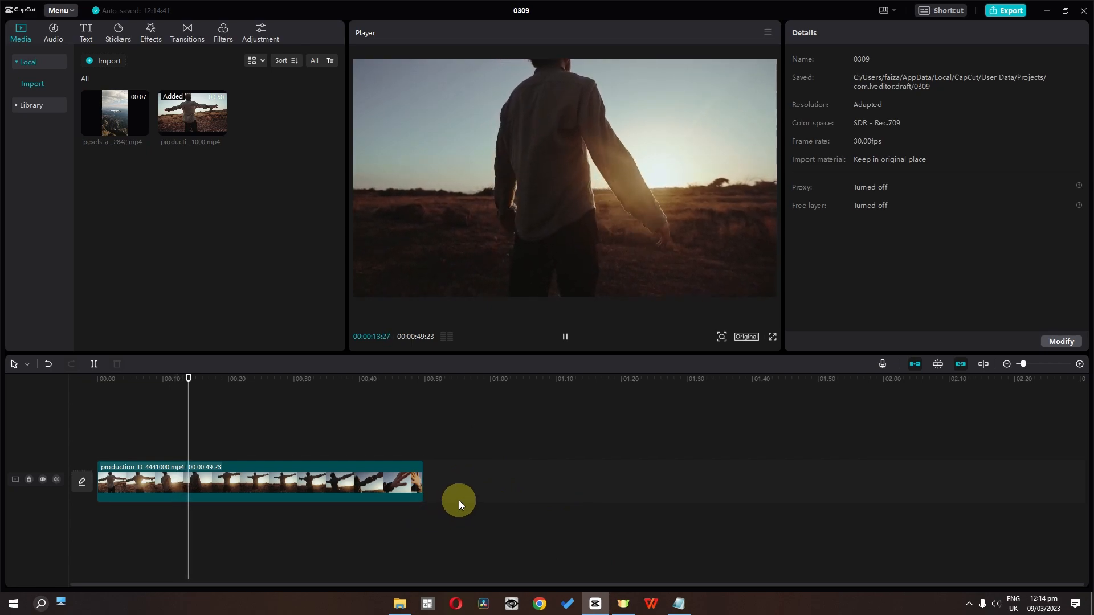
key("space")
- Start a still frame export from about 28 seconds into the clip and name it Image1
left_click_drag(201, 389, 281, 392)
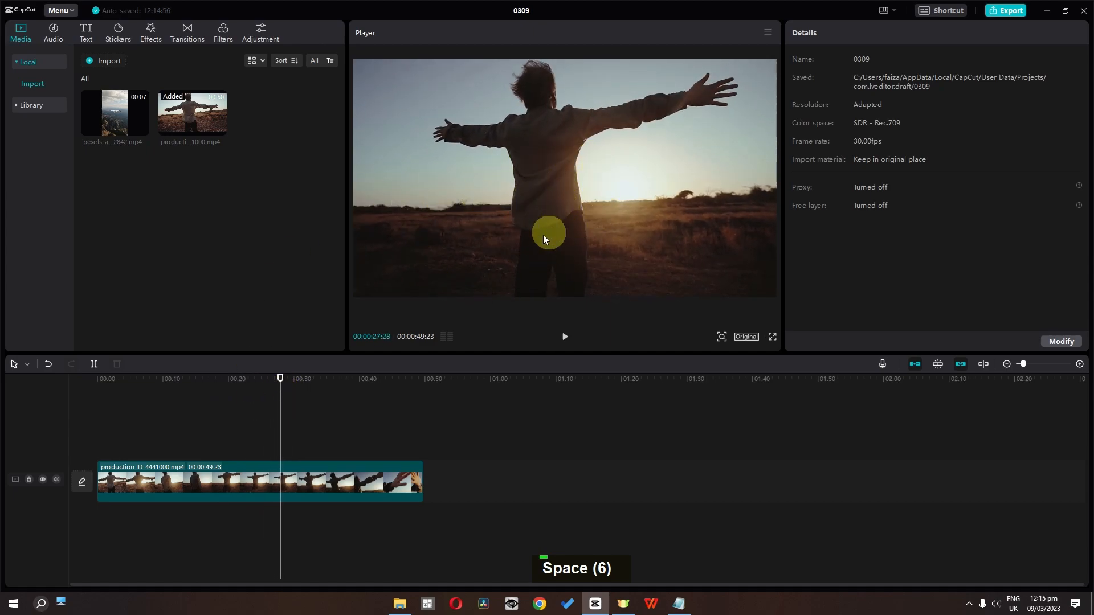
left_click(768, 32)
left_click(754, 93)
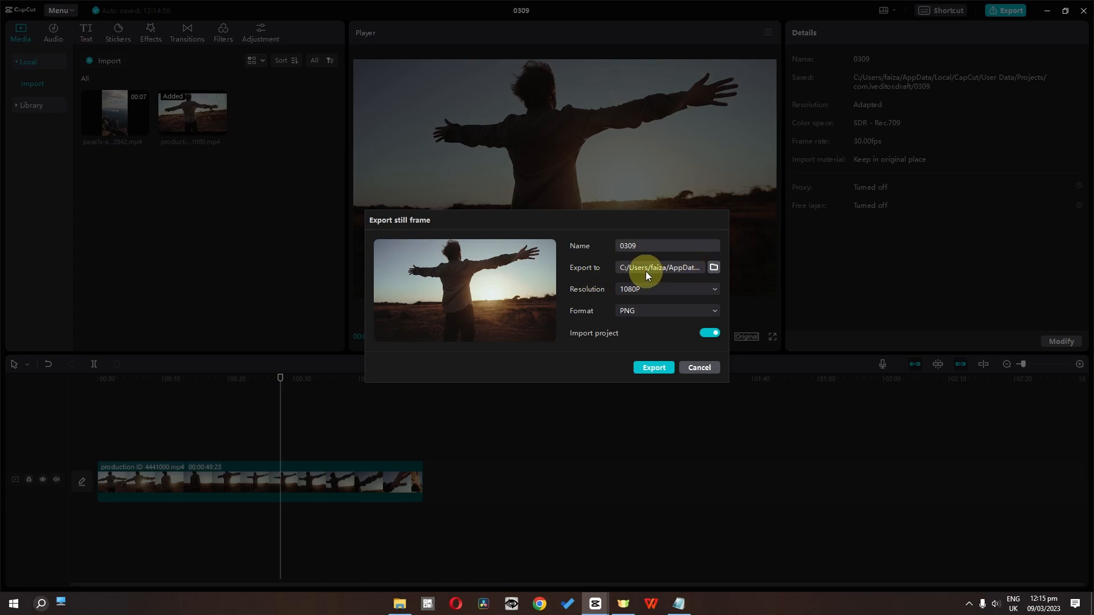
double_click(651, 244)
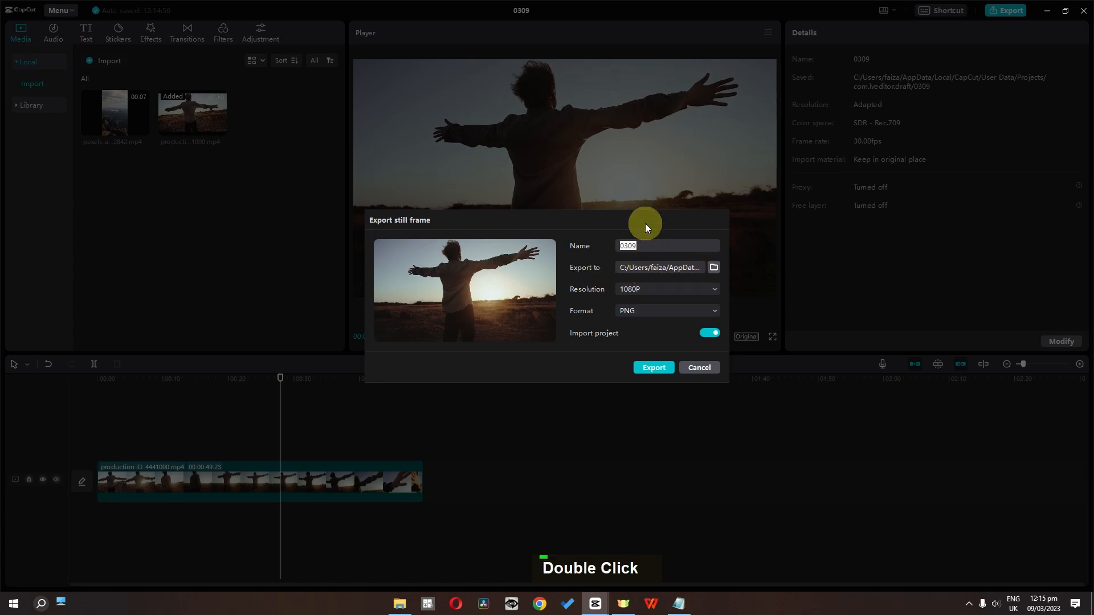
key("shift")
type("Image1")
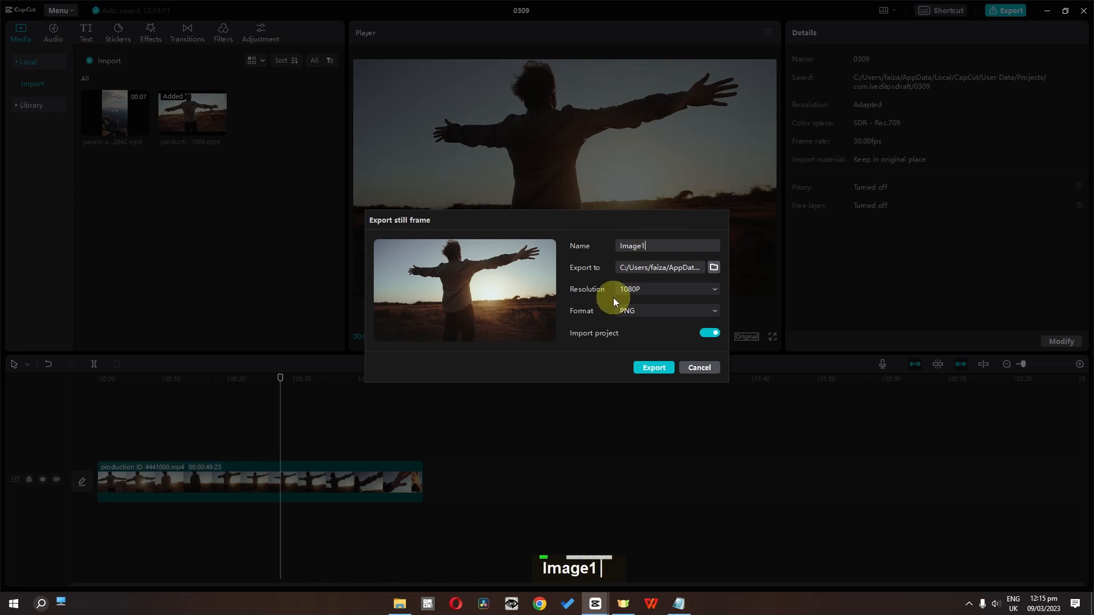
- Review the resolution and format choices for the still frame, keeping 1080P and PNG
left_click(665, 287)
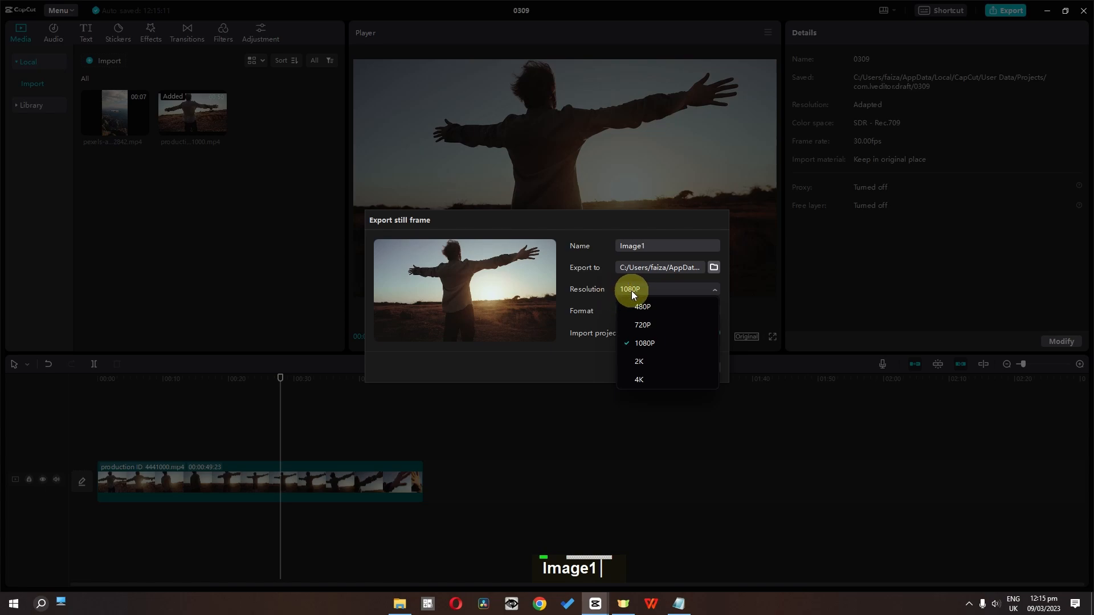
left_click(631, 290)
left_click(638, 310)
left_click(675, 310)
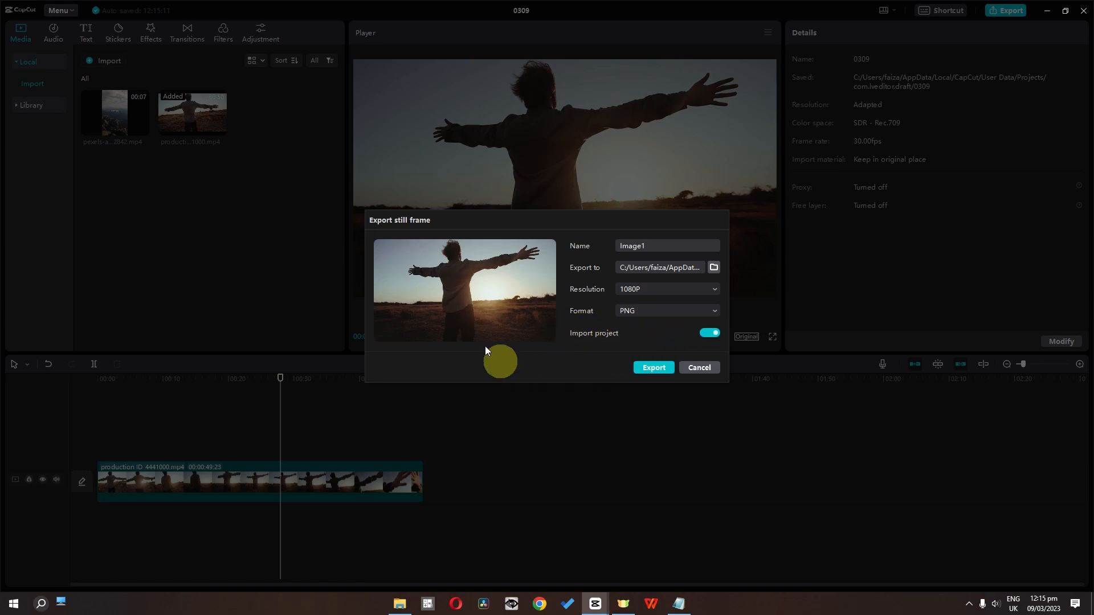
- Export the Image1 still frame into the project and append it after the video clip on the timeline, playing it briefly
left_click(655, 368)
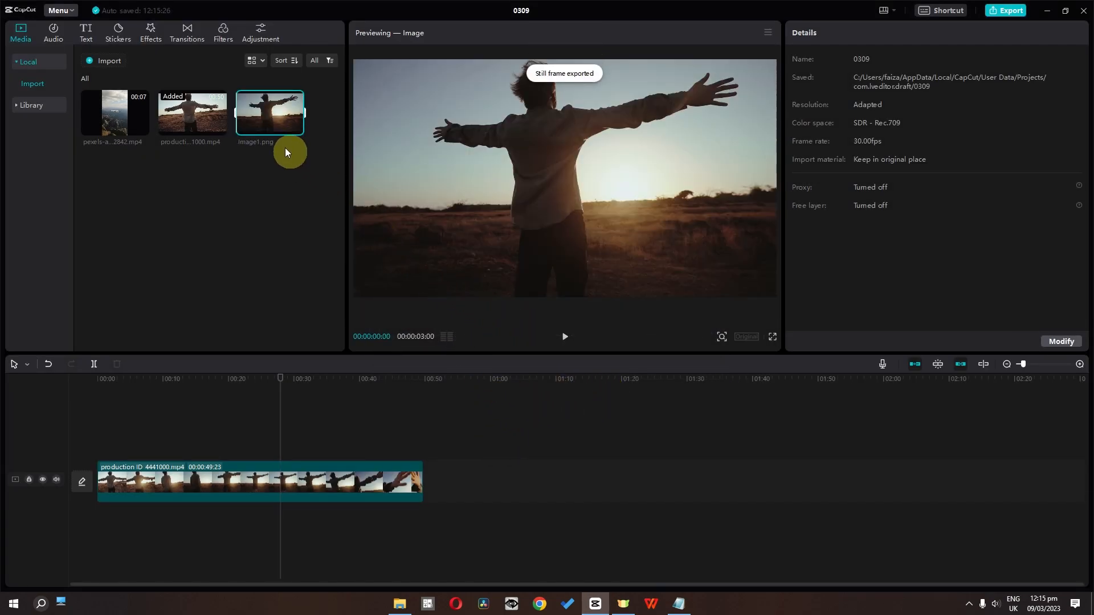
left_click_drag(279, 124, 436, 485)
left_click(428, 381)
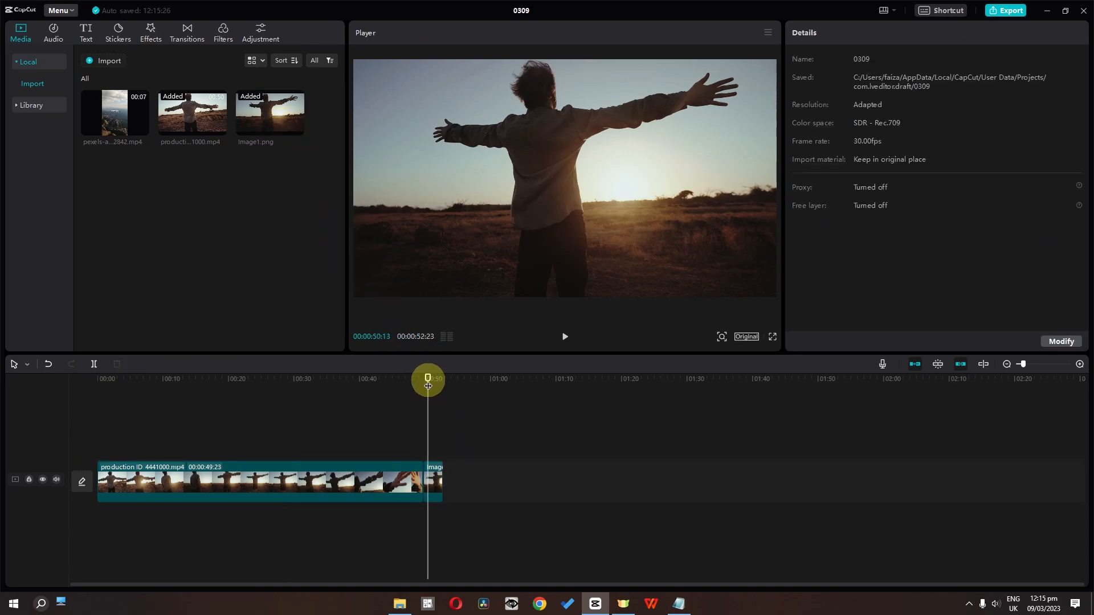
key("space")
key("space")
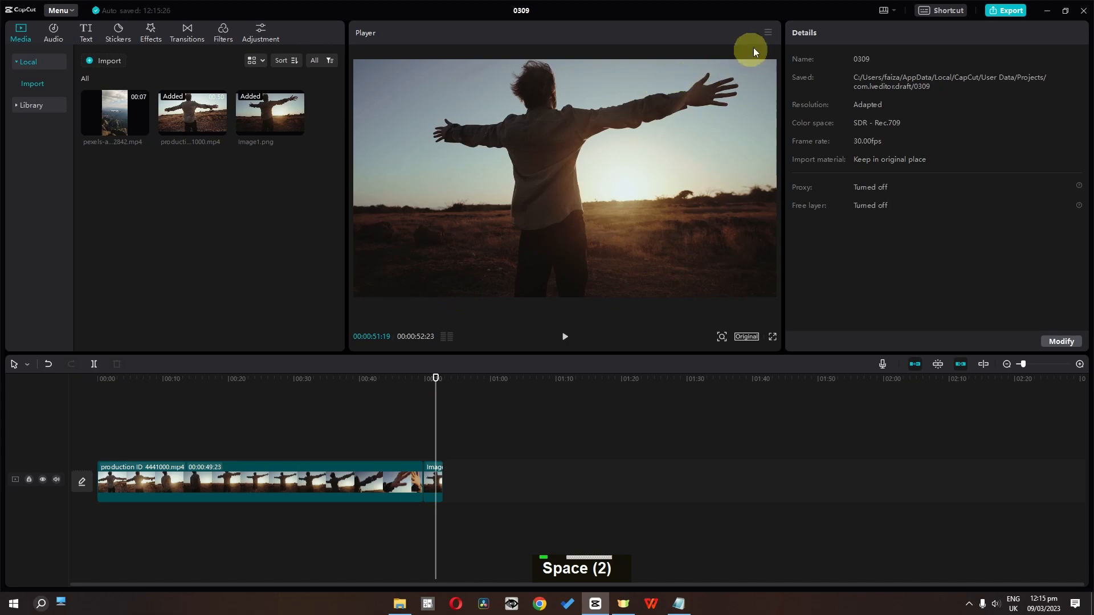
- Export the frame at about 51 seconds as a 1080P PNG still named 0309, with Import project off
left_click(767, 33)
left_click(724, 96)
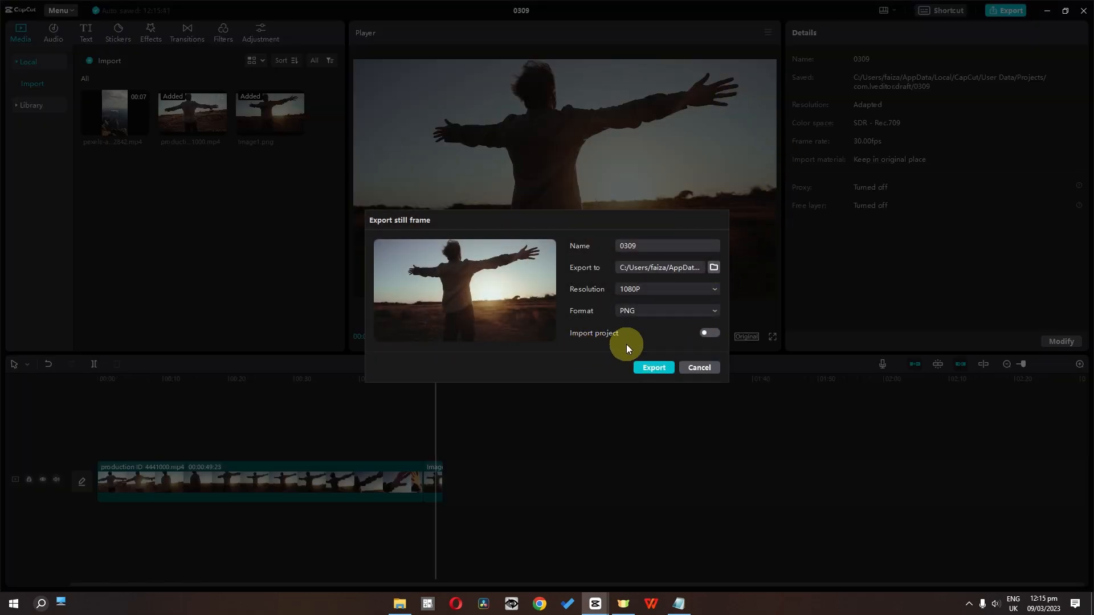
left_click(644, 369)
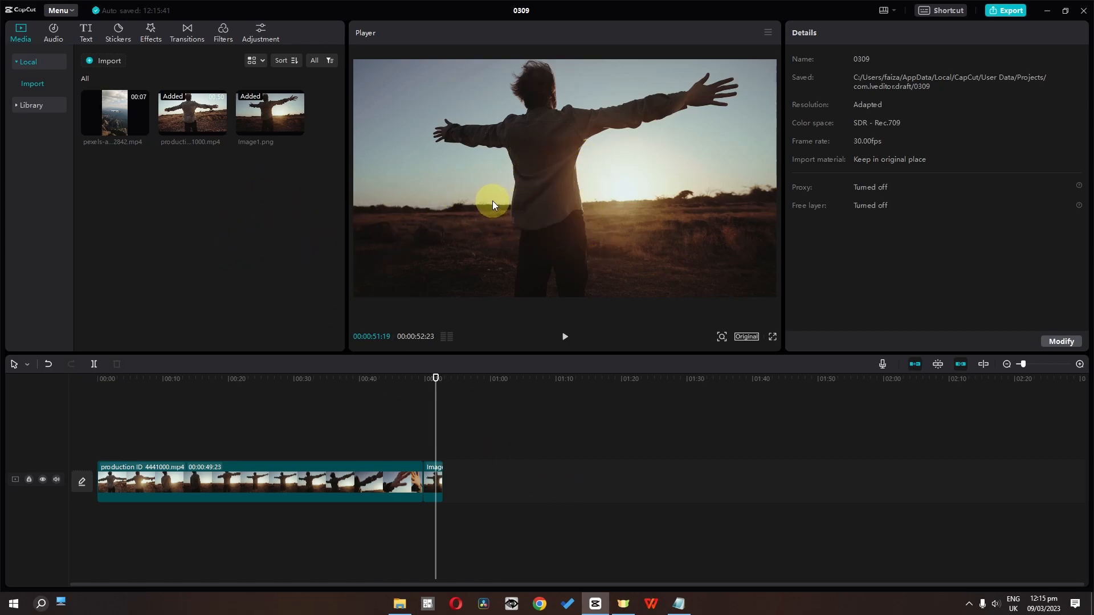
- Zoom in on the man in the player preview, pan the magnified picture, and zoom back out to the full frame
key("ctrl")
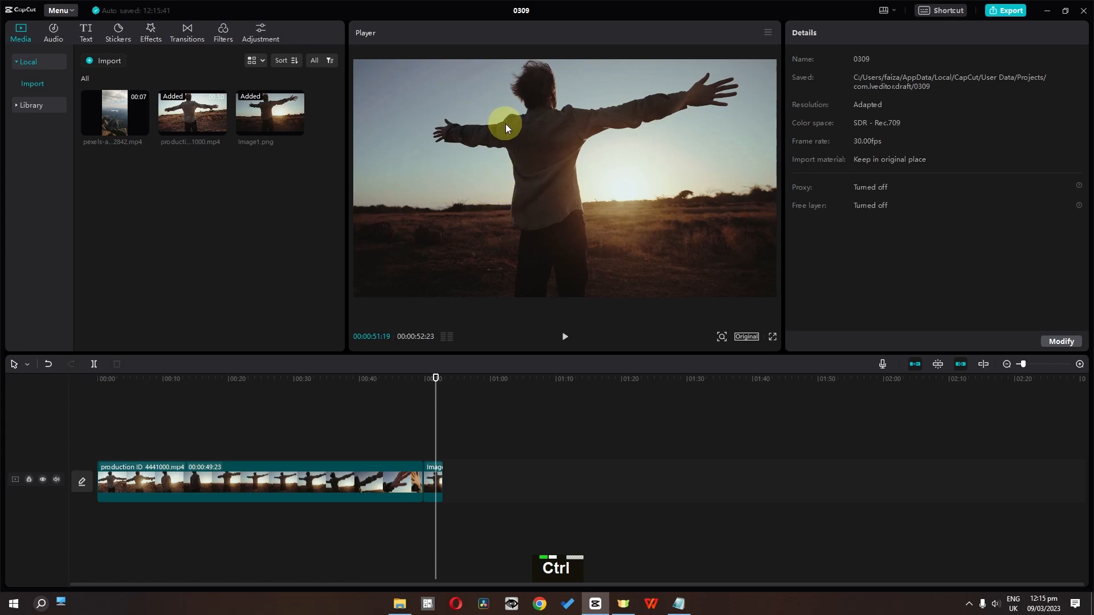
scroll(508, 125, "up", 2, "ctrl")
scroll(508, 125, "down", 2, "ctrl")
scroll(508, 128, "up", 3, "ctrl")
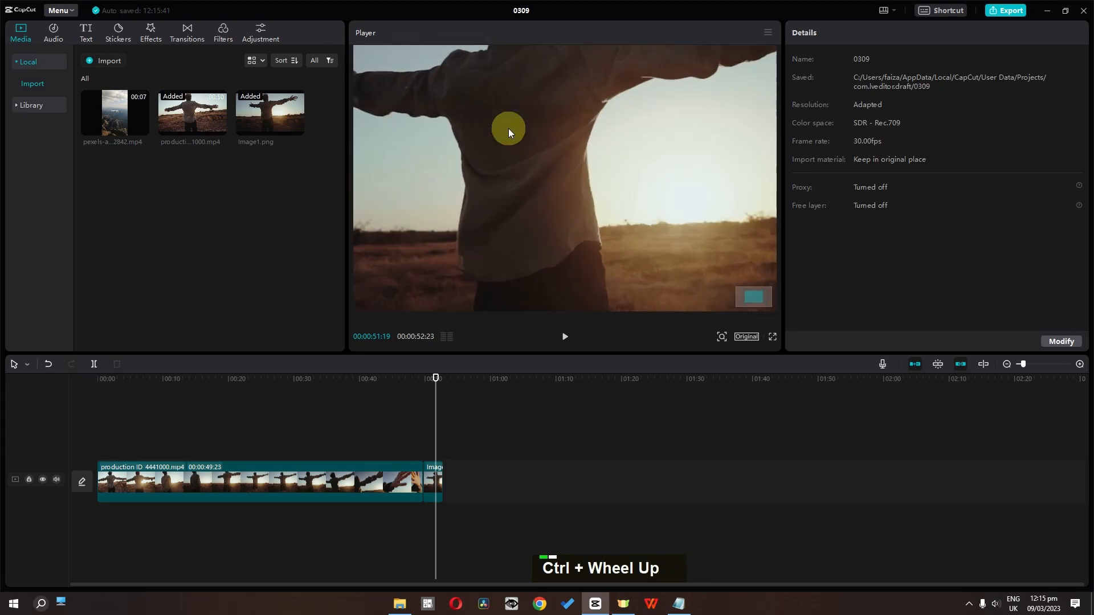
scroll(509, 128, "up", 1, "ctrl")
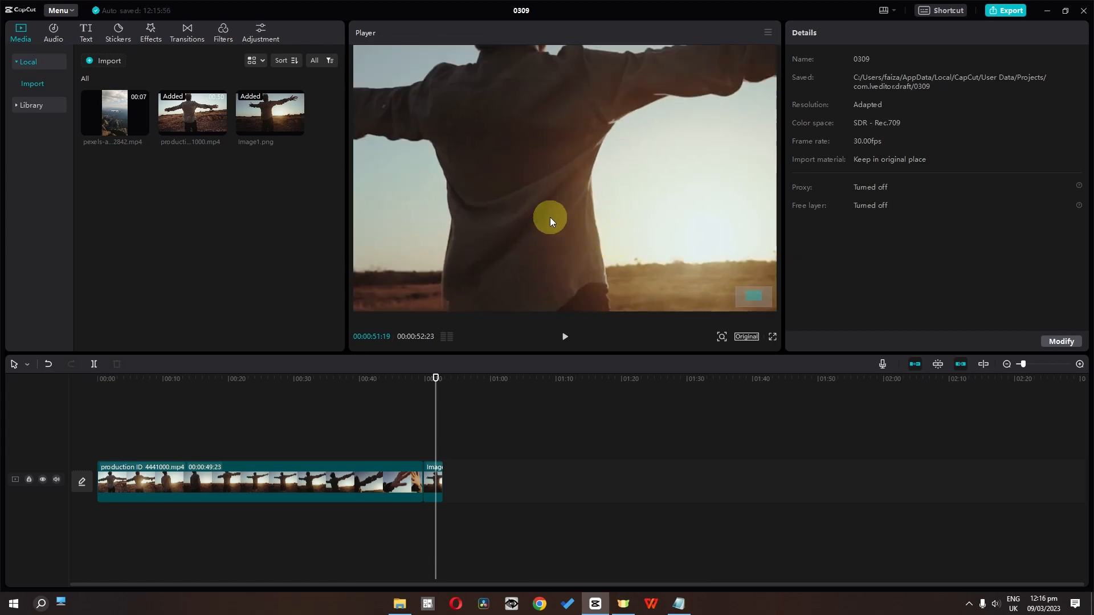
left_click_drag(525, 129, 601, 179)
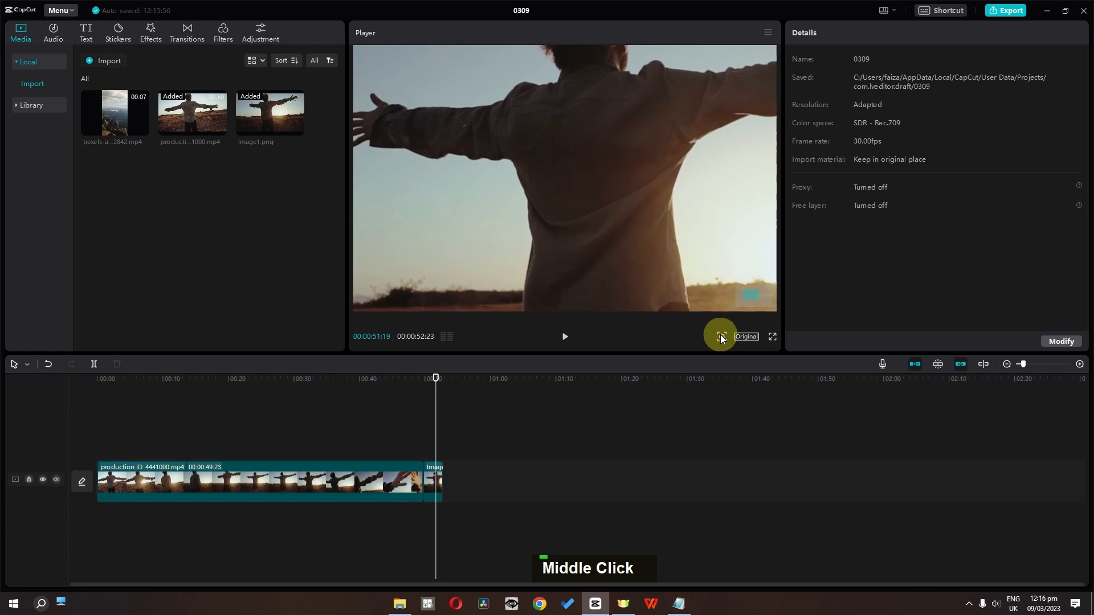
mouse_move(721, 337)
left_click_drag(722, 357, 700, 356)
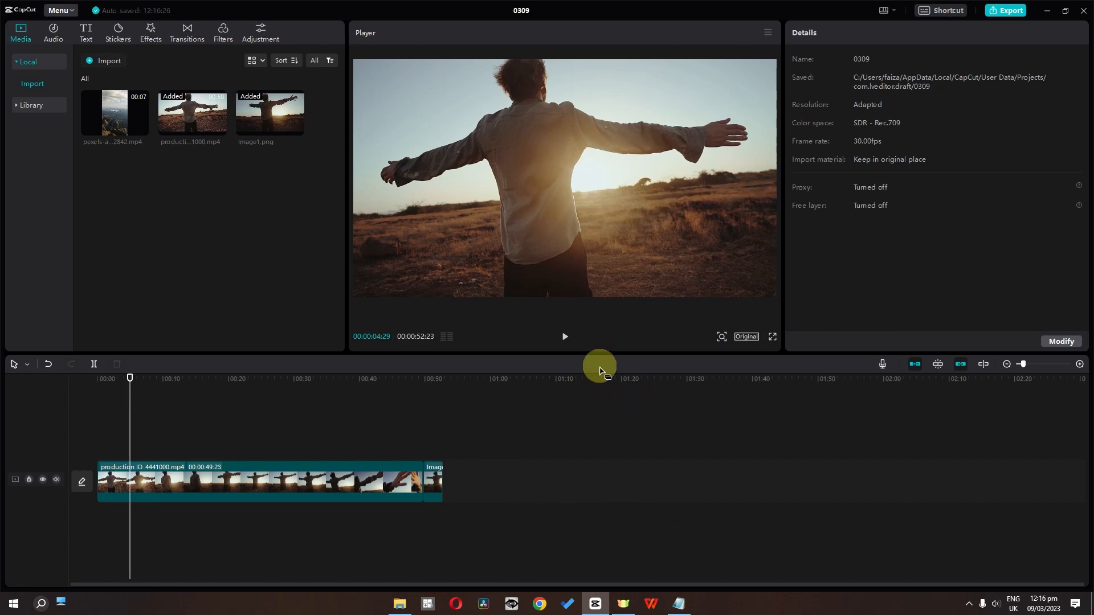
- Play the video in full screen from about 5 seconds
left_click(774, 338)
key("space")
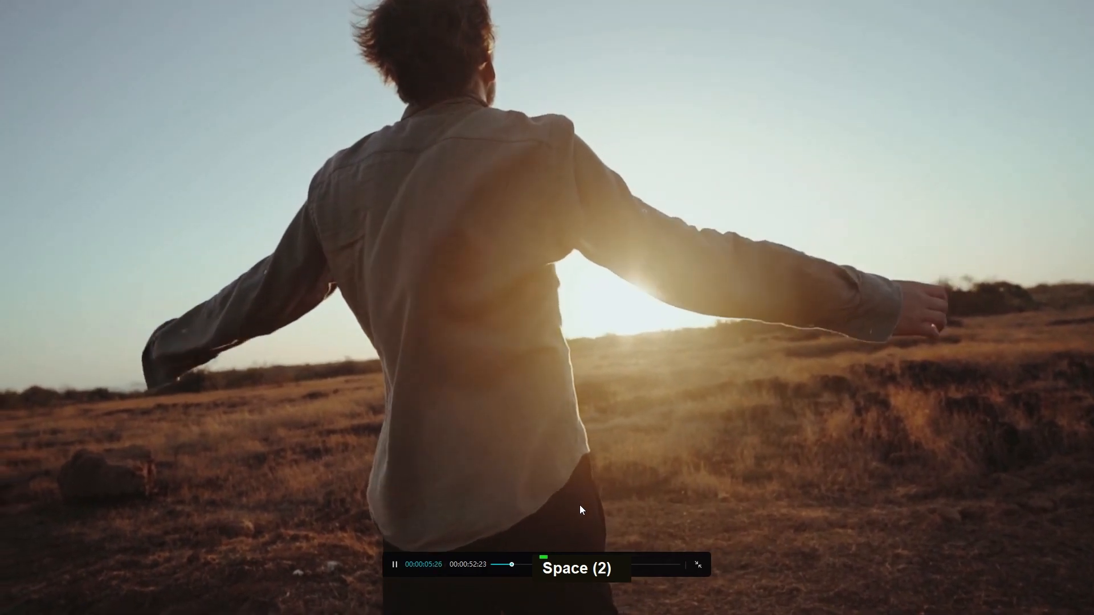